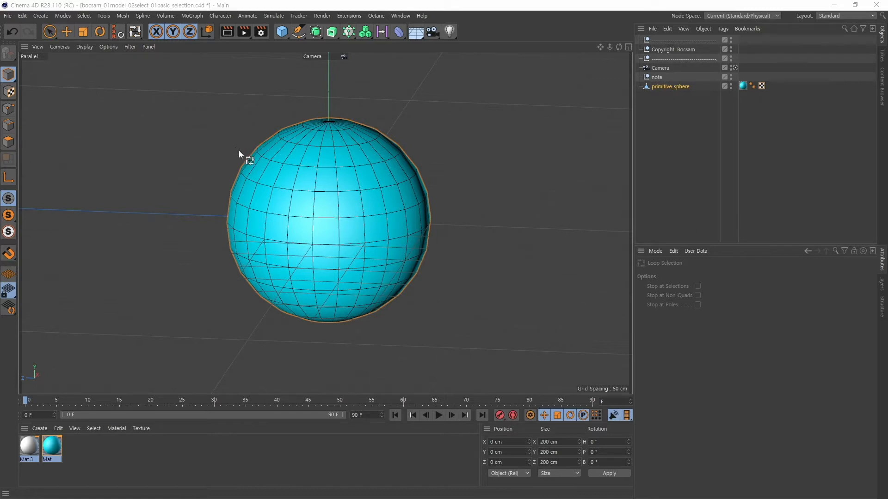
Loop-select the horizontal band of polygons around the upper part of primitive_sphere in polygon mode
left_click(11, 143)
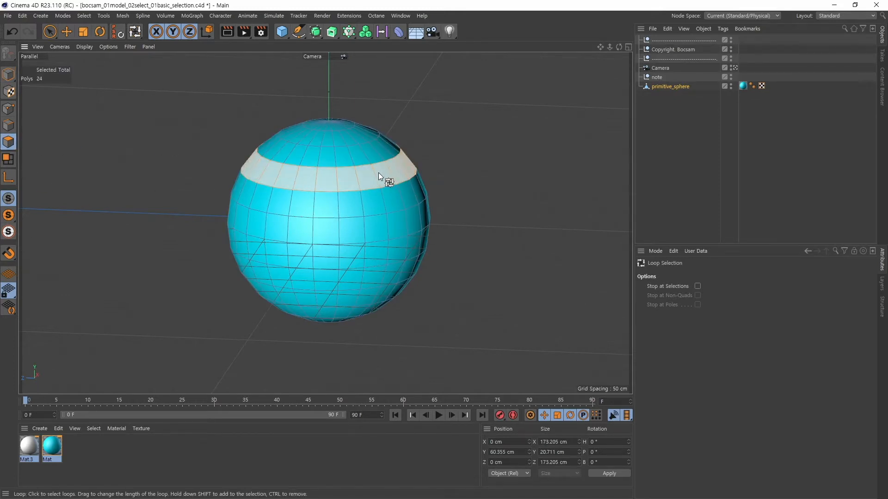
left_click_drag(386, 170, 439, 172, "alt")
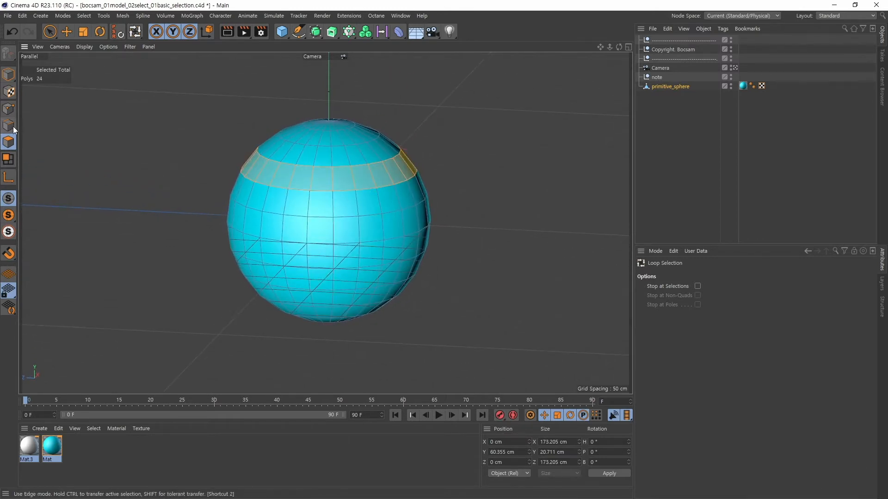
Transfer the band's active selection between point, edge and polygon modes, ending in polygon mode
left_click(10, 111)
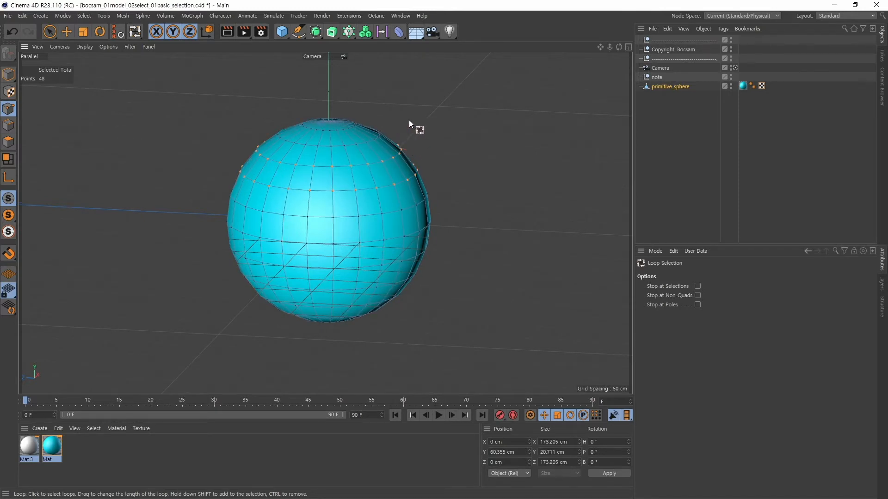
left_click(8, 125, "ctrl")
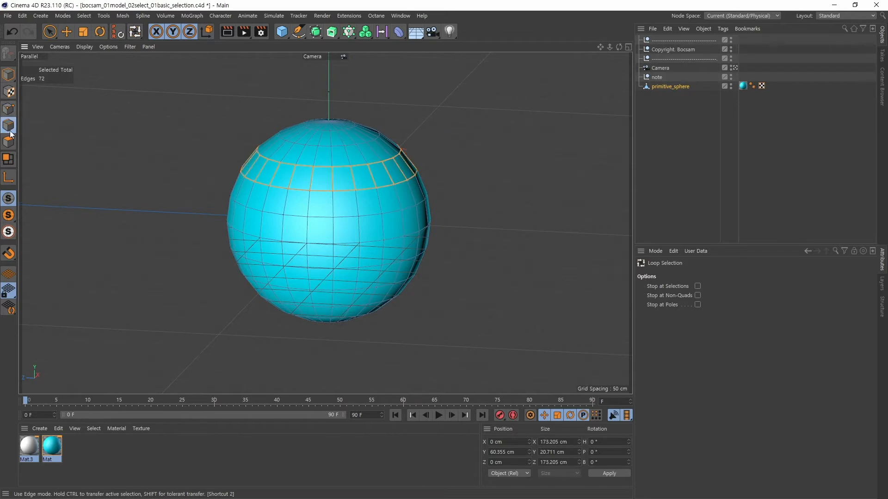
left_click(10, 113)
left_click(9, 141, "ctrl")
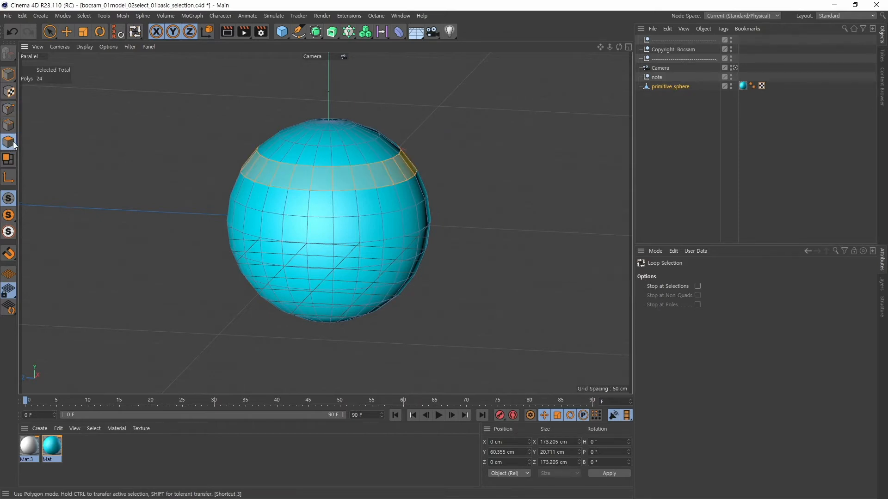
left_click(9, 128, "ctrl")
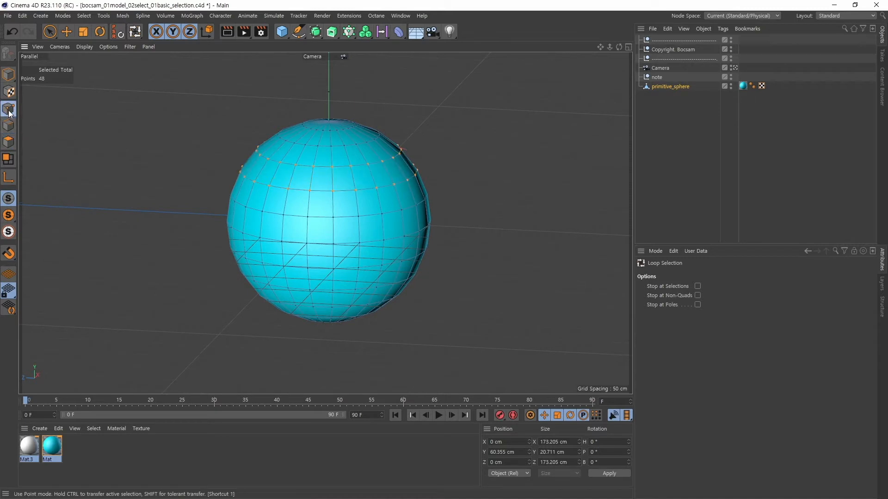
left_click(9, 140, "ctrl")
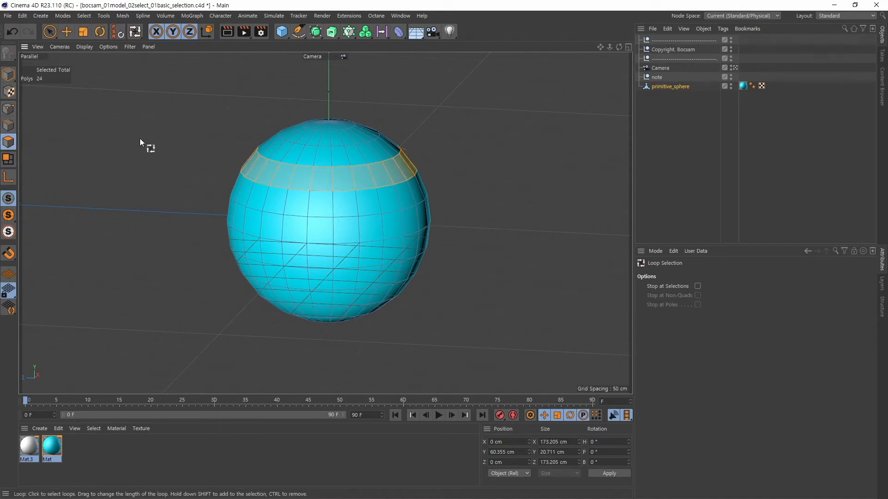
Clear the band selection from the sphere's polygons, edges and points, finishing in point mode
left_click(154, 142)
left_click(9, 126)
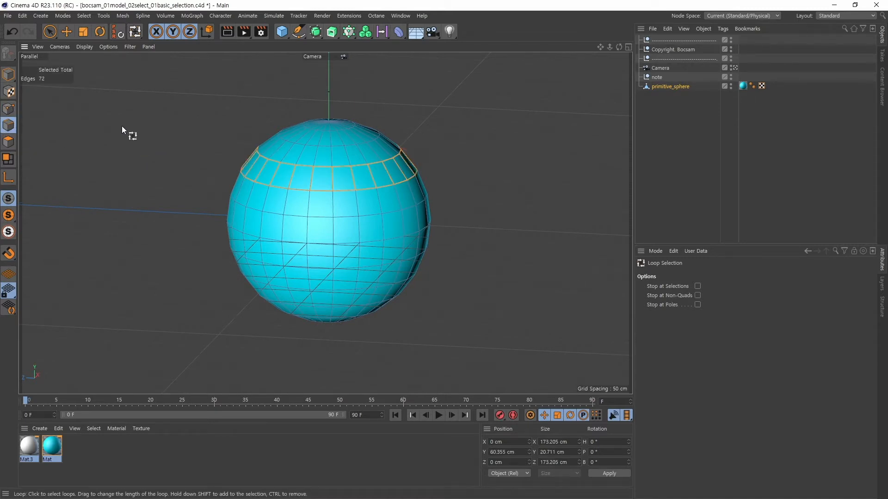
left_click(121, 128)
left_click(8, 109)
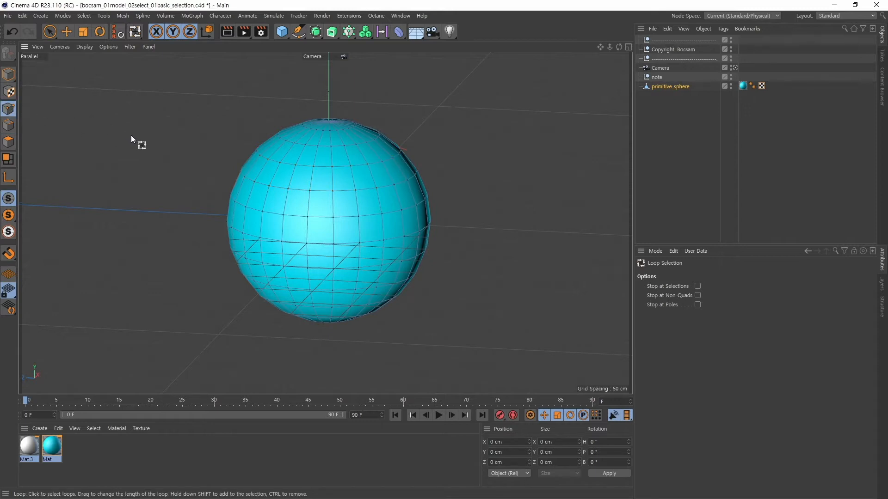
Live-select the pole point and the ring of points around it on top of the sphere
left_click_drag(461, 159, 465, 183, "alt")
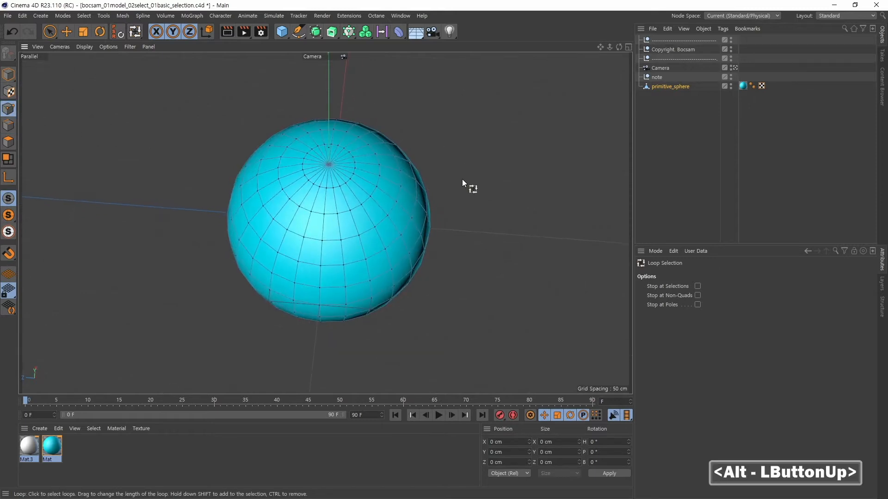
left_click(62, 37)
left_click(328, 165)
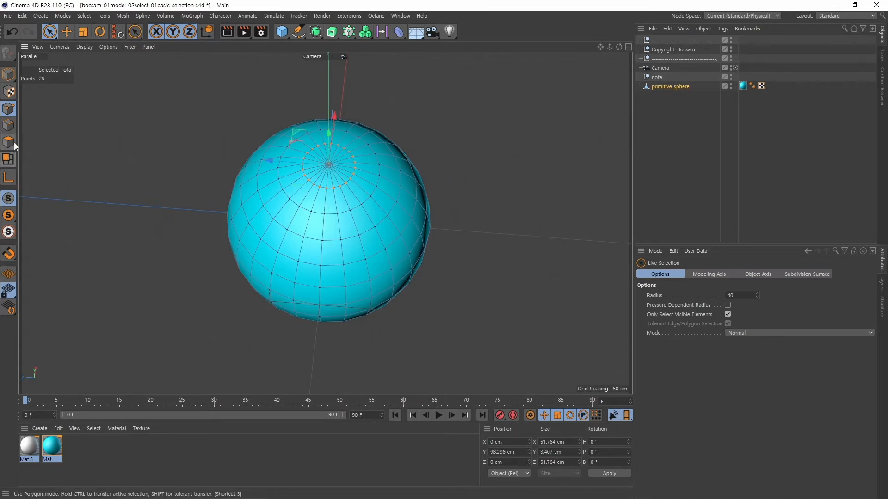
Live-select a patch of edges on the front of the sphere in edge mode
left_click(8, 125)
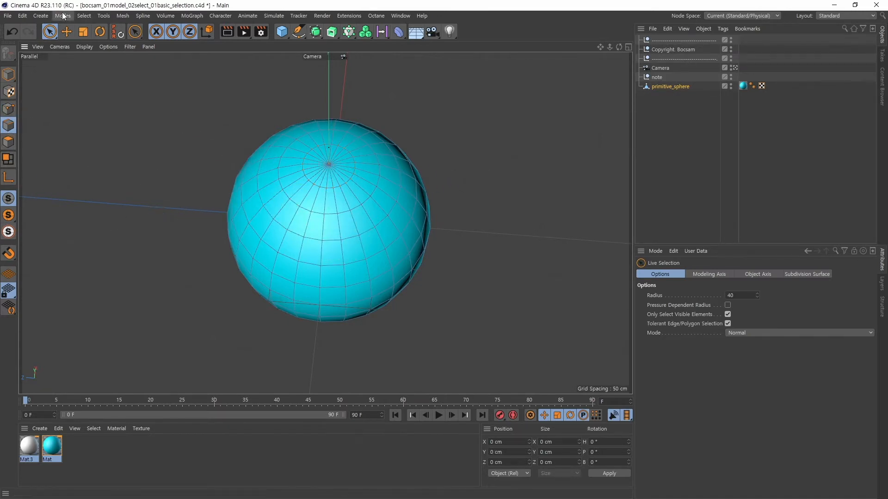
mouse_move(241, 240)
left_mouse_down("alt")
mouse_move(455, 272)
mouse_move(341, 235)
mouse_move(335, 209)
mouse_move(319, 249)
left_mouse_up("alt")
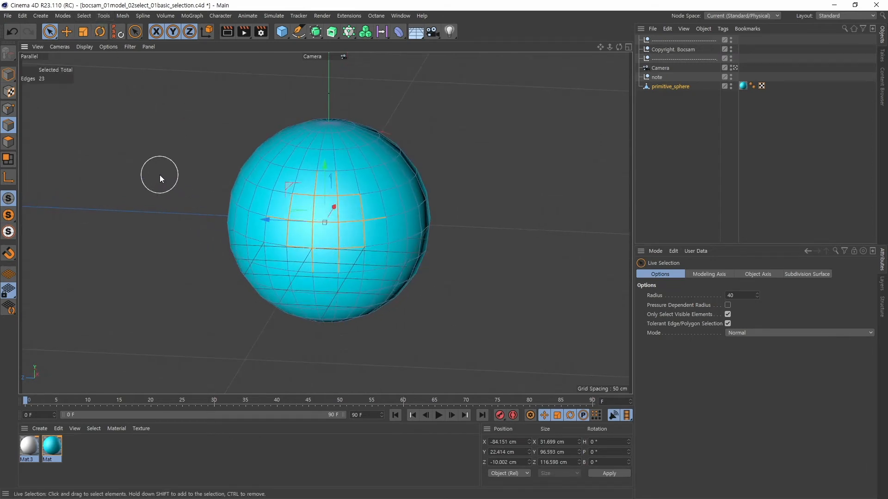
Live-select a patch of polygons on another side of the sphere in polygon mode
left_click(8, 142)
mouse_move(201, 252)
left_mouse_down("alt")
mouse_move(241, 276)
mouse_move(301, 268)
mouse_move(293, 254)
left_mouse_up("alt")
mouse_move(503, 217)
left_mouse_down("alt")
mouse_move(481, 223)
mouse_move(489, 221)
left_mouse_up("alt")
middle_click_drag(489, 221, 179, 208, "alt")
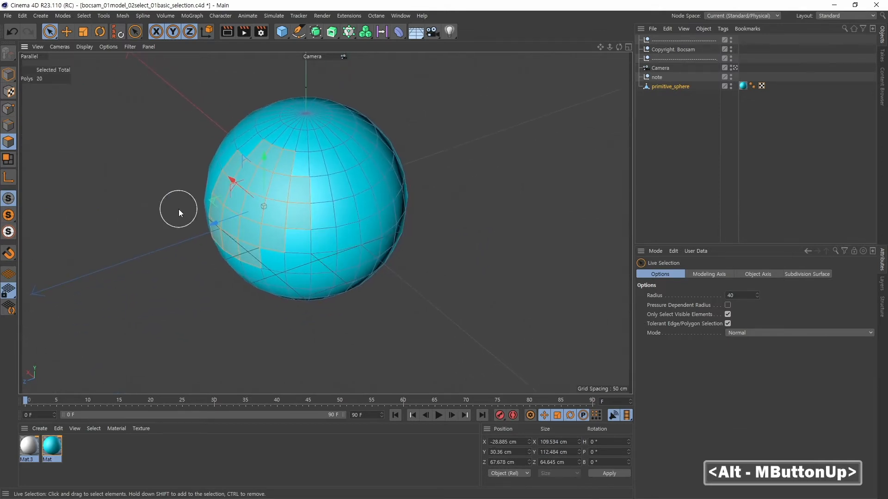
Compare the separate selections stored in edge, point and polygon modes, ending in polygon mode
left_click(10, 126)
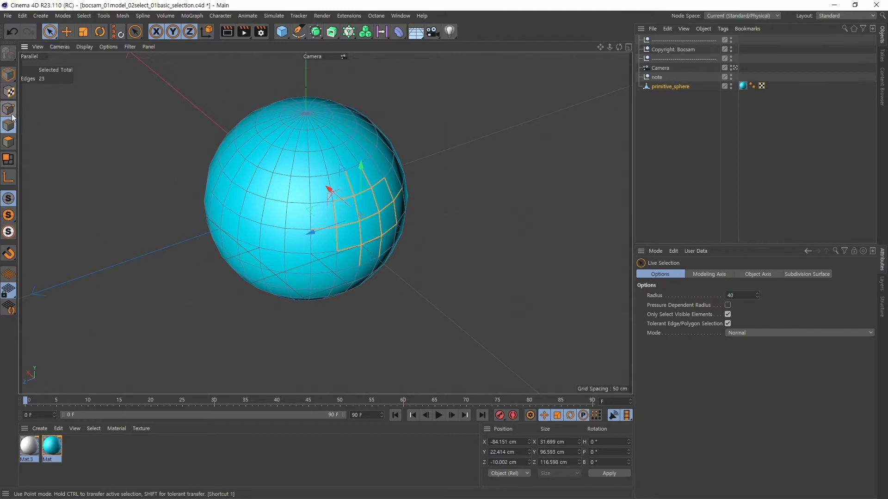
left_click(8, 110)
left_click(9, 126)
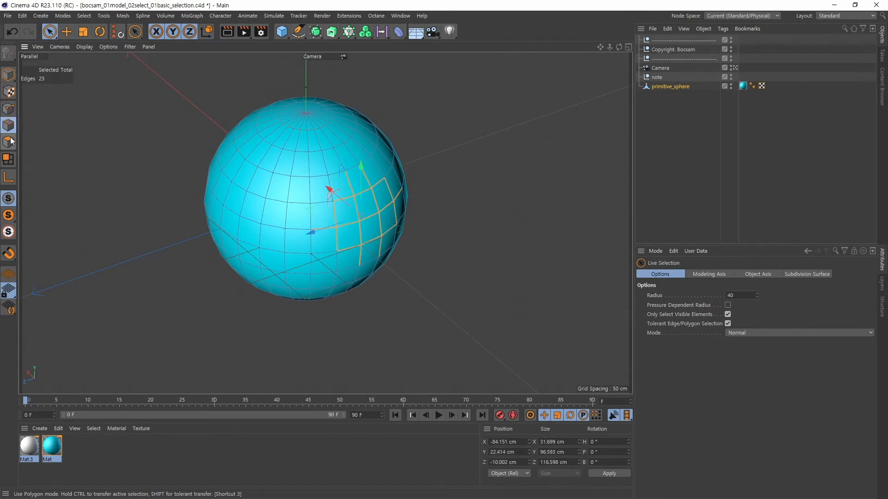
left_click(10, 144)
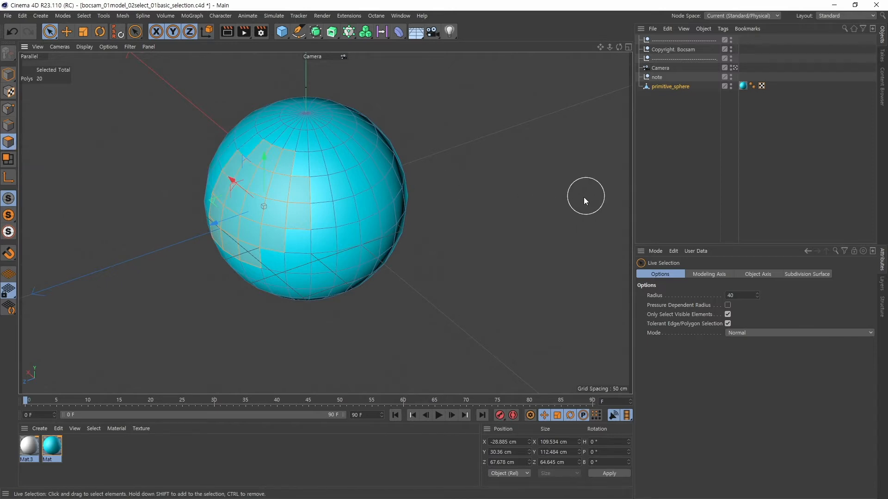
Convert the polygon patch selection to points with Convert Selection, and dismiss its dialog
left_click(84, 16)
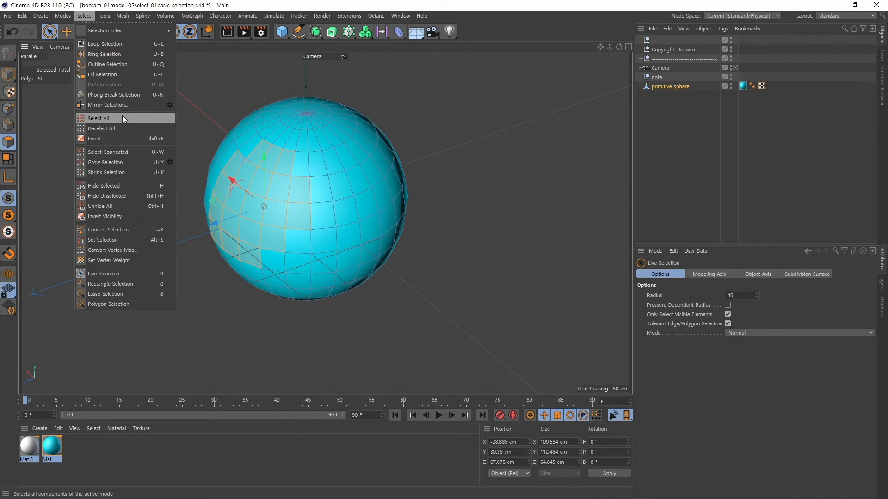
left_click(116, 230)
left_click_drag(136, 224, 480, 134)
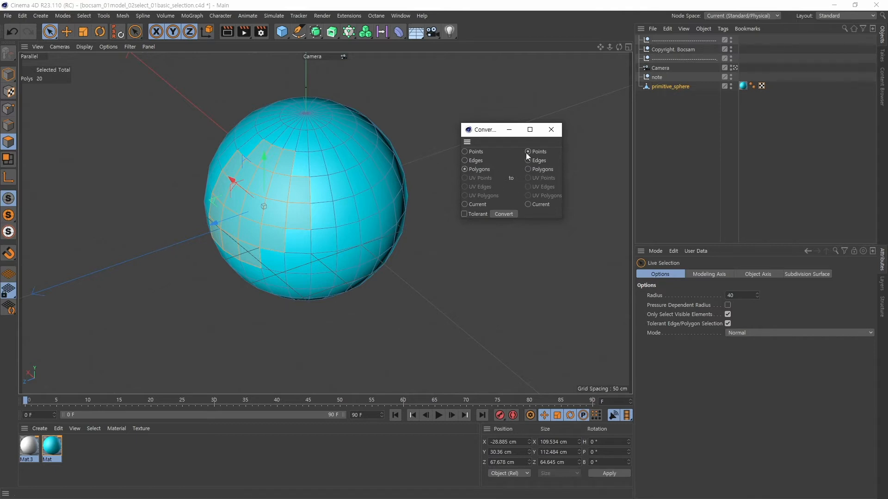
left_click(506, 213)
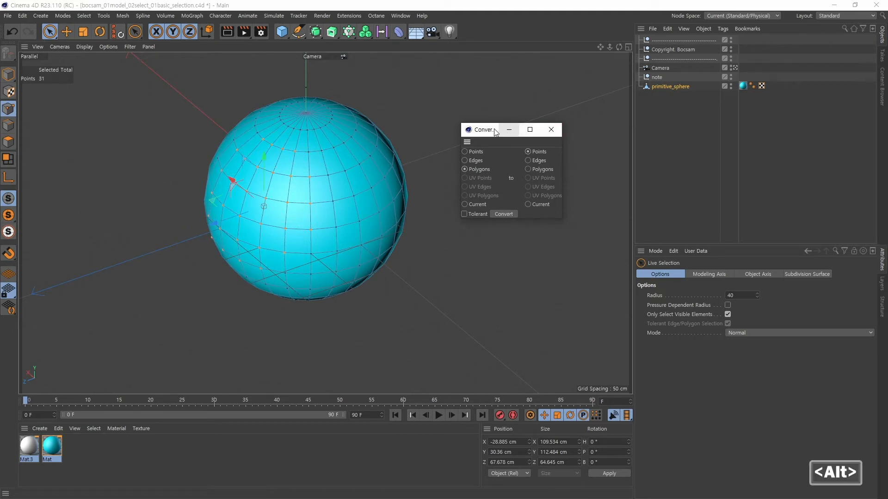
left_click(551, 131)
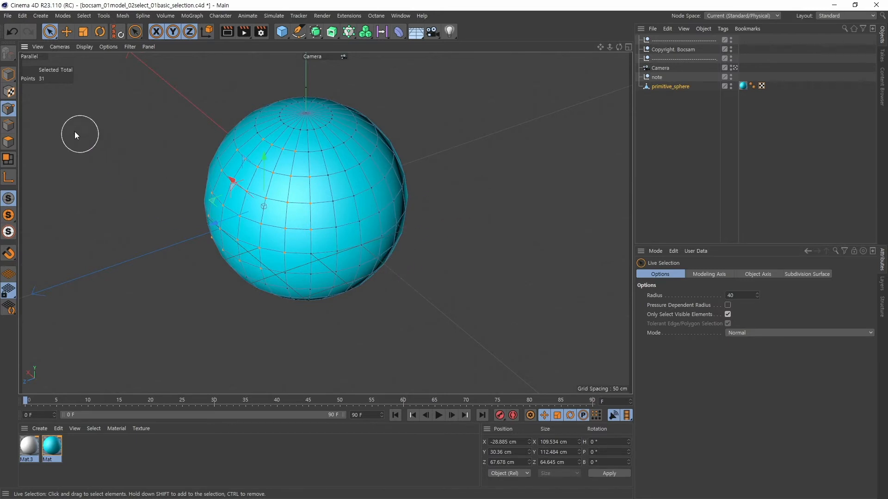
Return to polygon mode and replace the patch with a loop selection of the sphere's upper polygon band
left_click(14, 143)
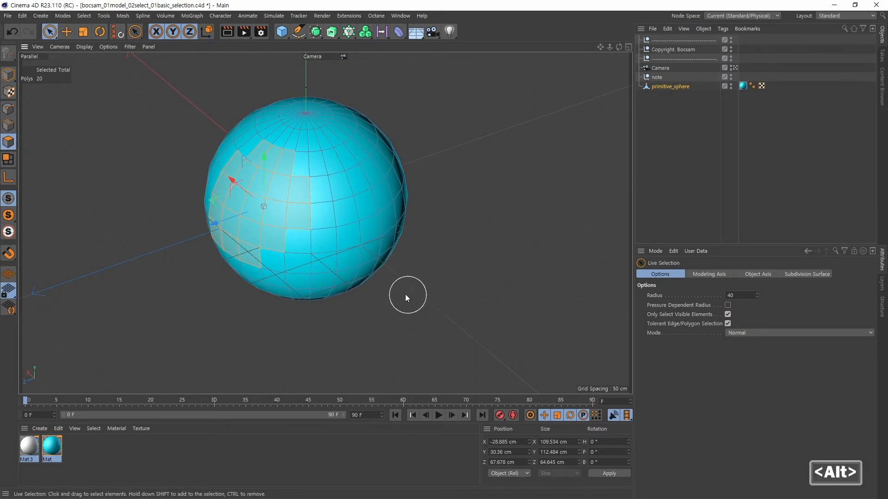
left_click_drag(405, 294, 419, 267, "alt")
middle_click_drag(419, 268, 449, 224, "alt")
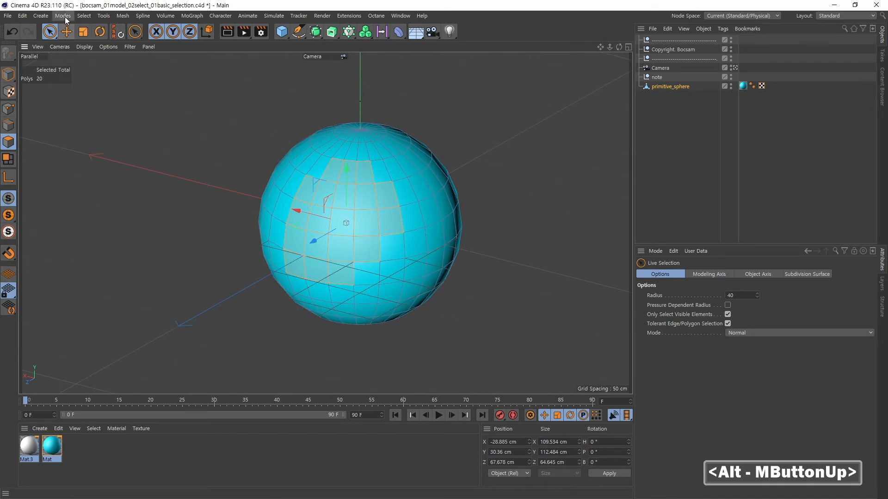
left_click(78, 16)
left_click(106, 49)
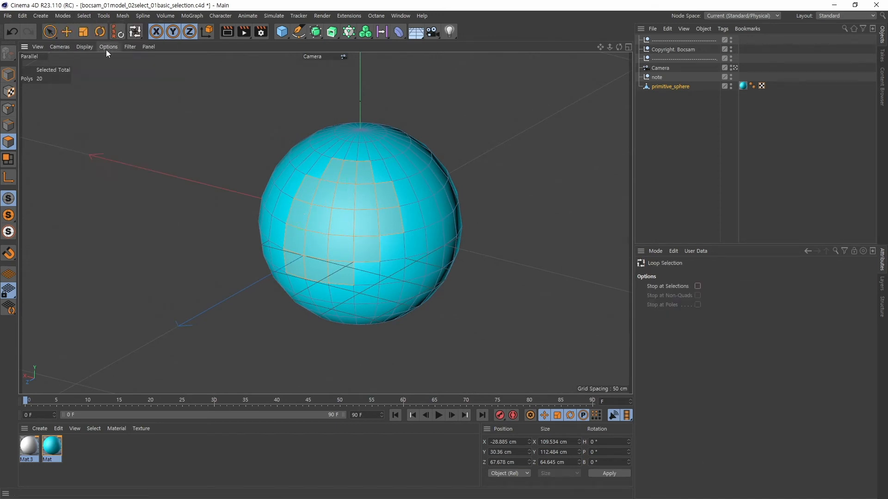
left_click(342, 198)
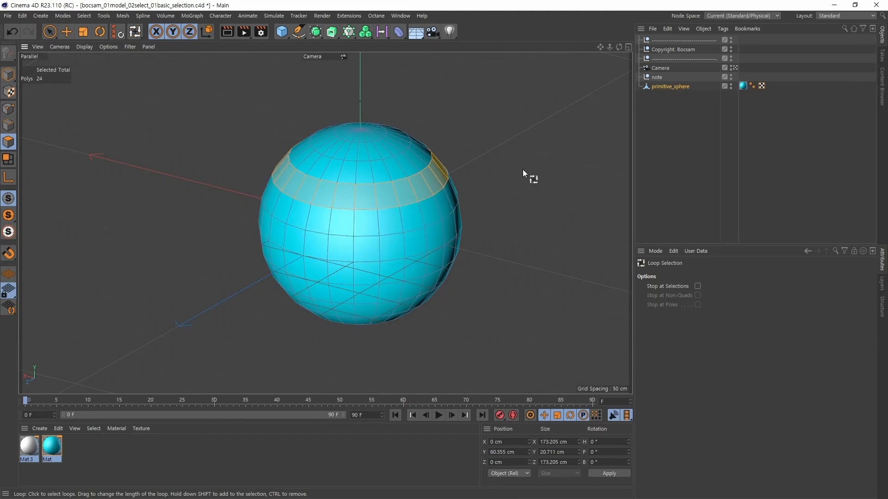
Check the selection stored in point mode against the polygon band, and return to polygon mode
left_click_drag(509, 195, 508, 188, "alt")
middle_click_drag(508, 187, 483, 200, "alt")
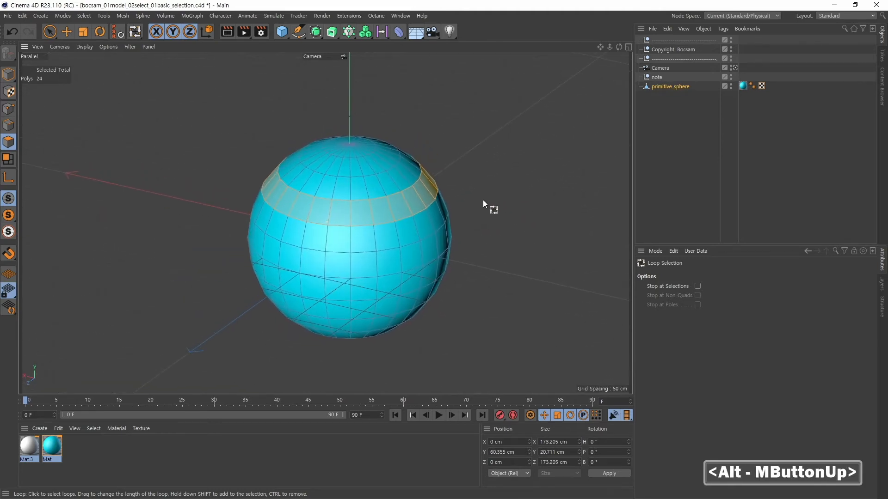
right_click_drag(483, 200, 478, 195, "alt")
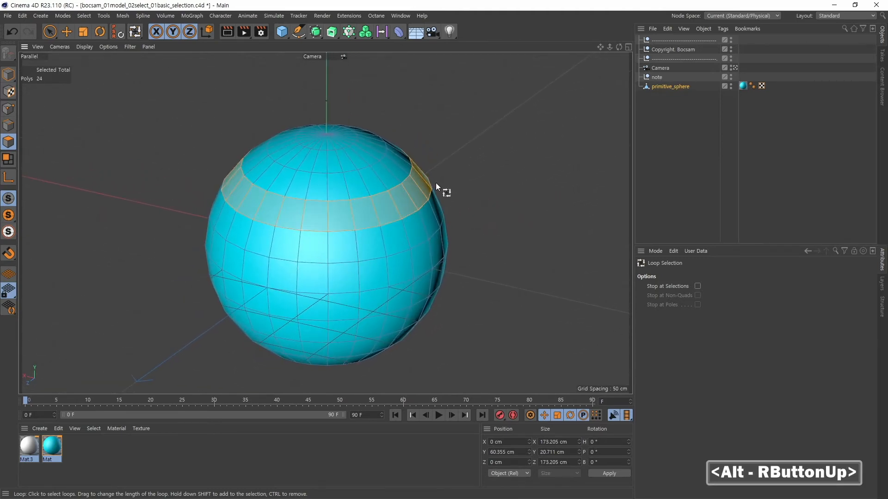
middle_click_drag(132, 155, 145, 120, "alt")
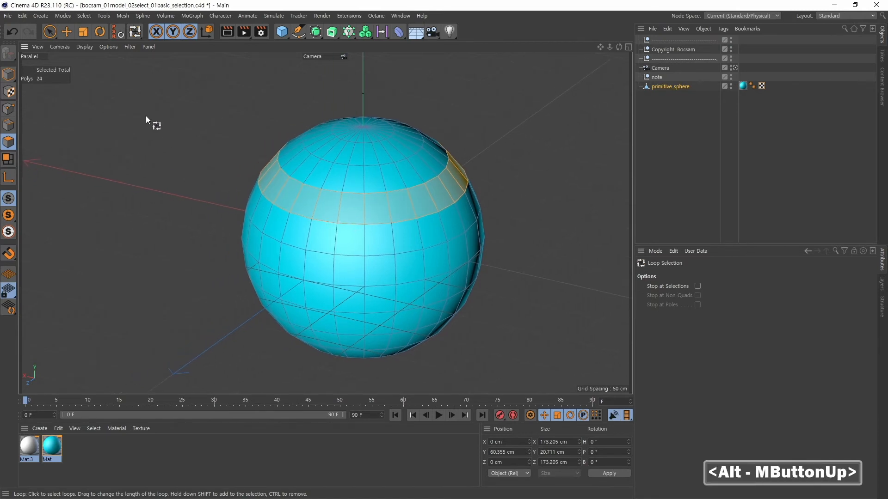
left_click(16, 109)
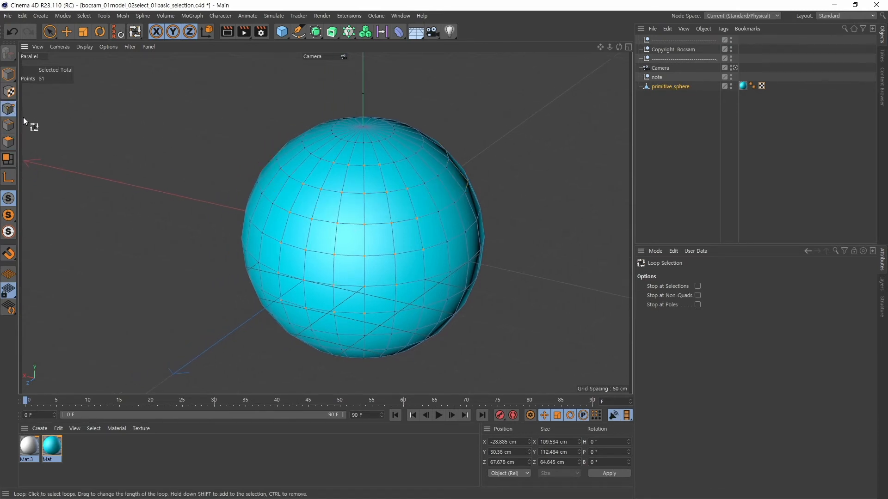
left_click(8, 142)
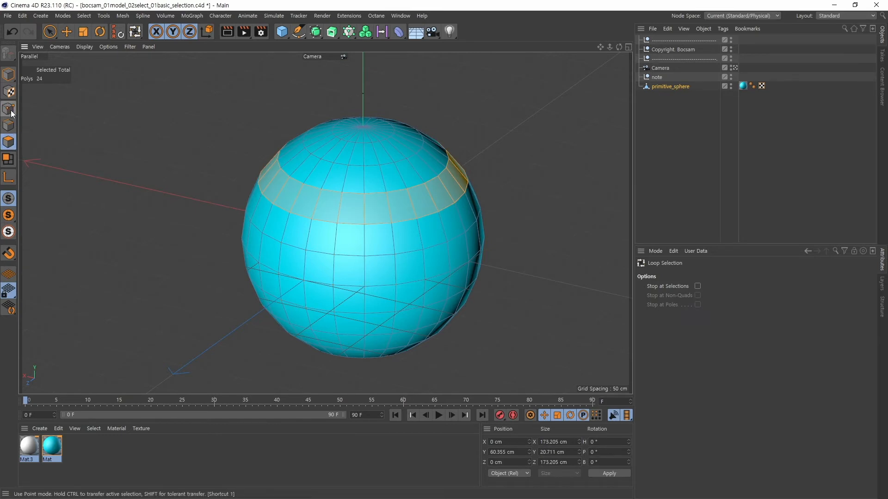
Transfer the polygon band selection to points, and transfer it again from polygon mode to edges
key("ctrl")
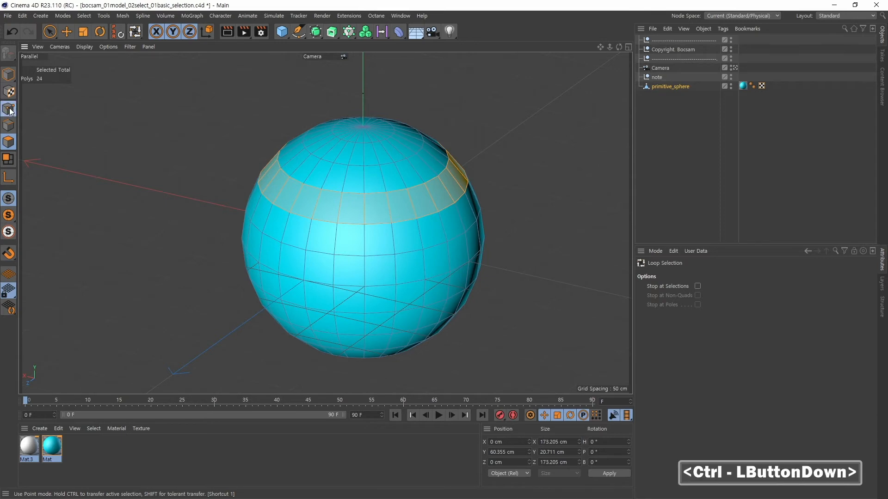
left_click(9, 110, "ctrl")
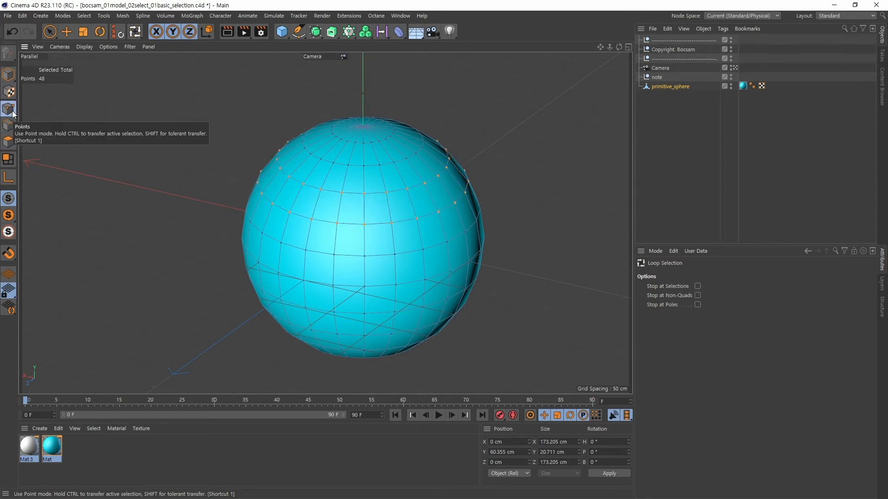
left_click(10, 142)
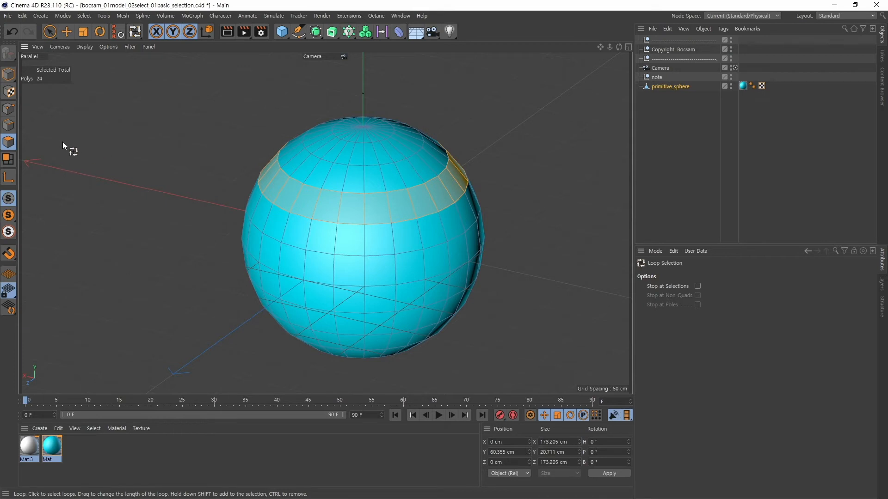
key("ctrl")
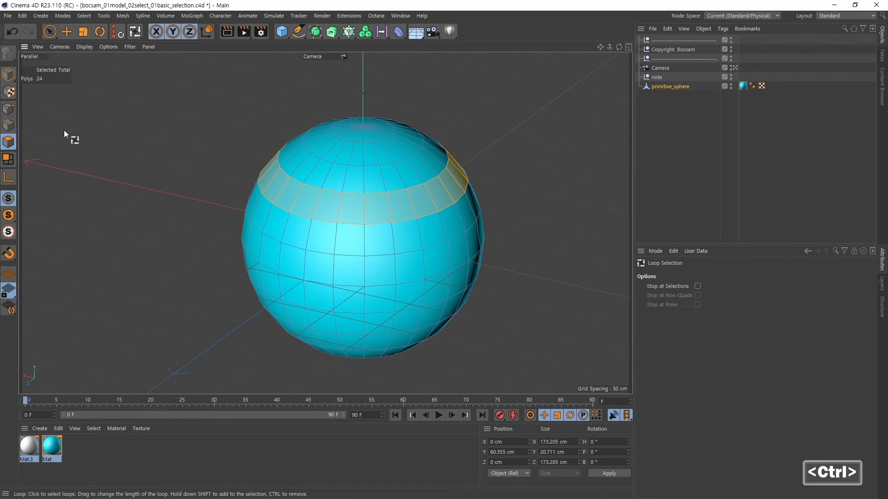
left_click(9, 129, "ctrl")
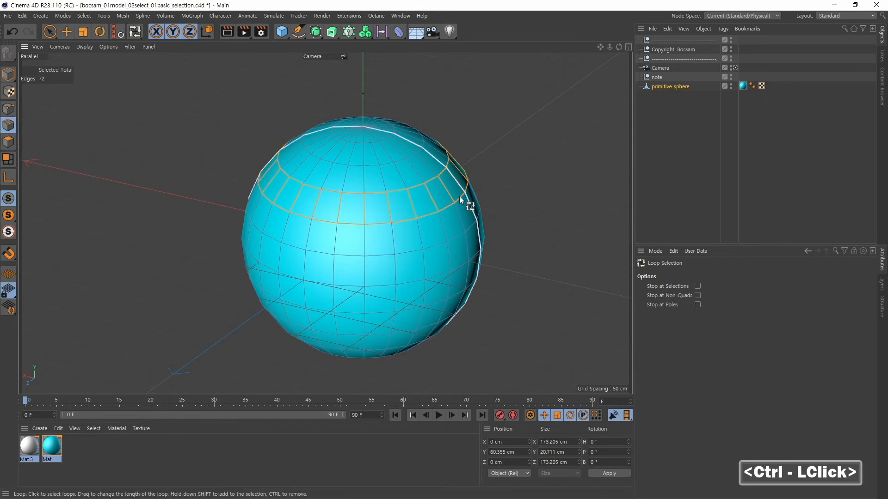
Transfer the edge selection of the sphere's upper band to polygons
key("alt")
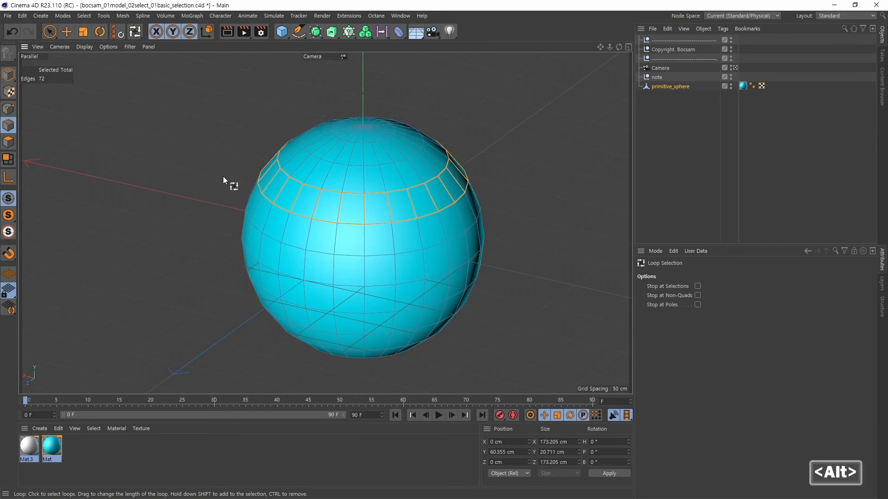
middle_click_drag(223, 176, 229, 165, "alt")
left_click_drag(229, 165, 326, 213, "alt")
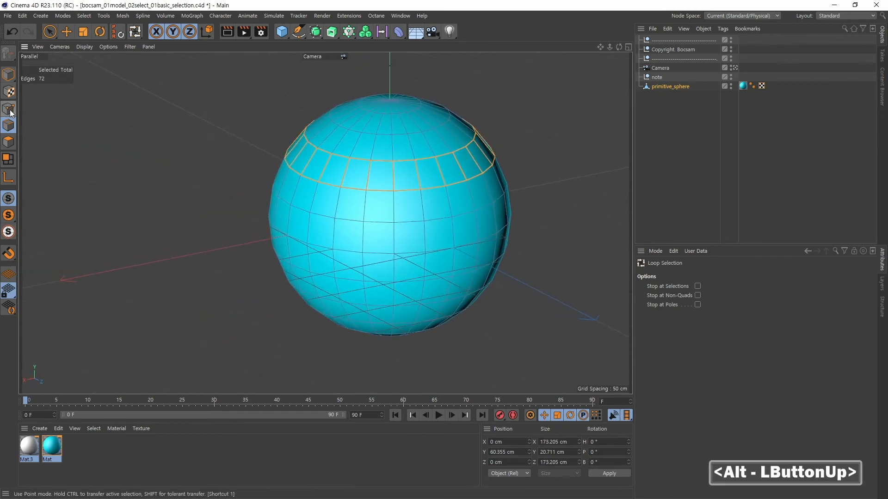
left_click(9, 142, "ctrl")
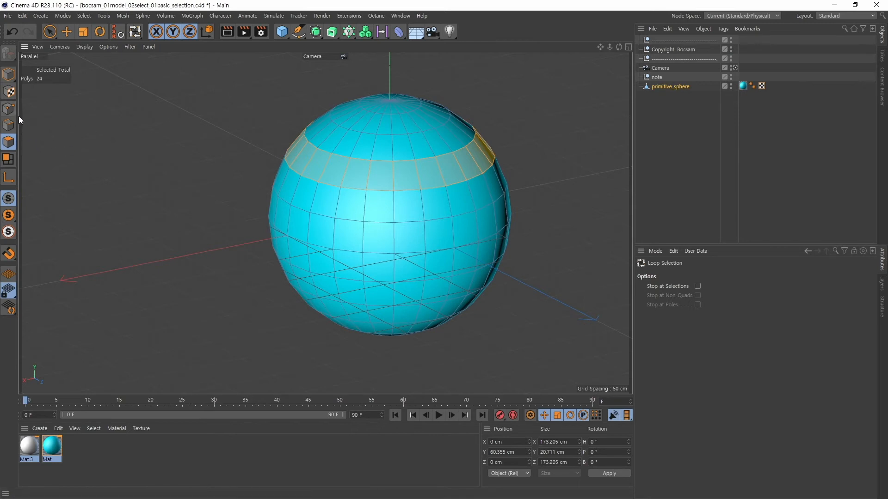
Switch to point mode and loop-select the horizontal ring of points just above the sphere's middle
left_click(8, 109)
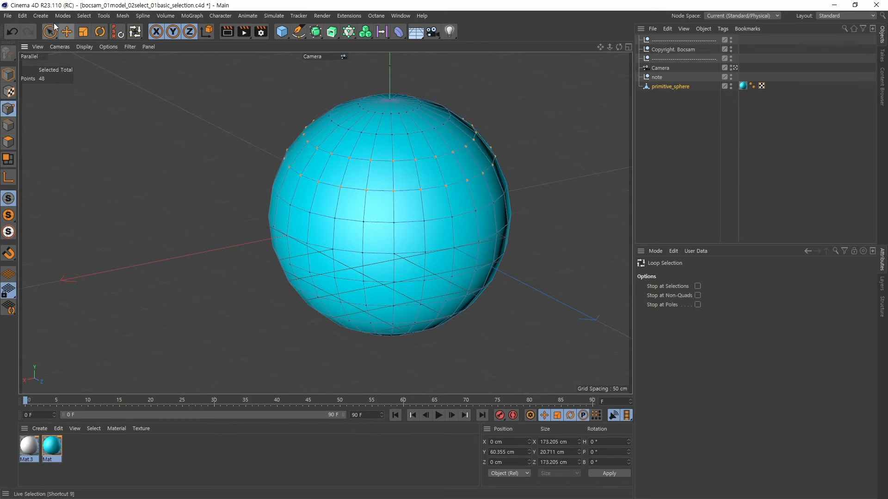
left_click(84, 16)
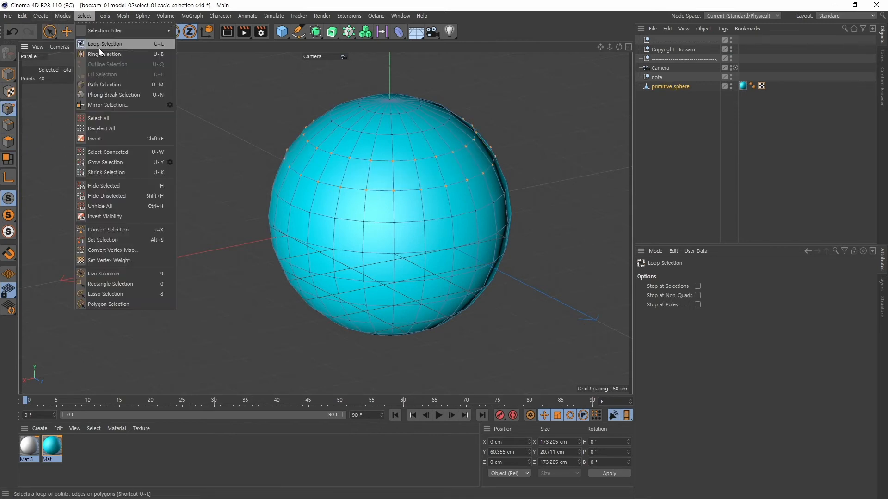
left_click(98, 45)
left_click(386, 222)
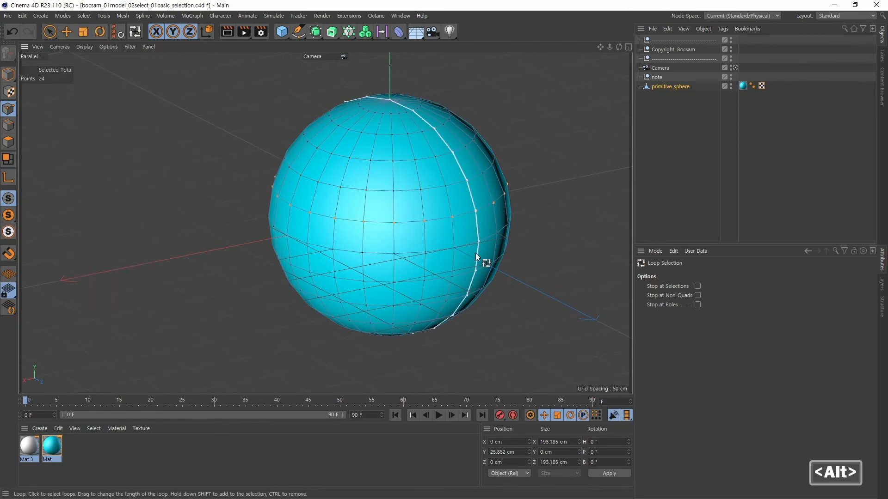
Try to transfer the point loop to polygons with the standard, non-tolerant transfer, and return to point mode
right_click_drag(475, 254, 490, 236, "alt")
mouse_move(490, 237)
middle_mouse_down("alt")
mouse_move(467, 221)
mouse_move(499, 237)
middle_mouse_up("alt")
right_click_drag(499, 237, 463, 244, "alt")
middle_click_drag(462, 244, 166, 193, "alt")
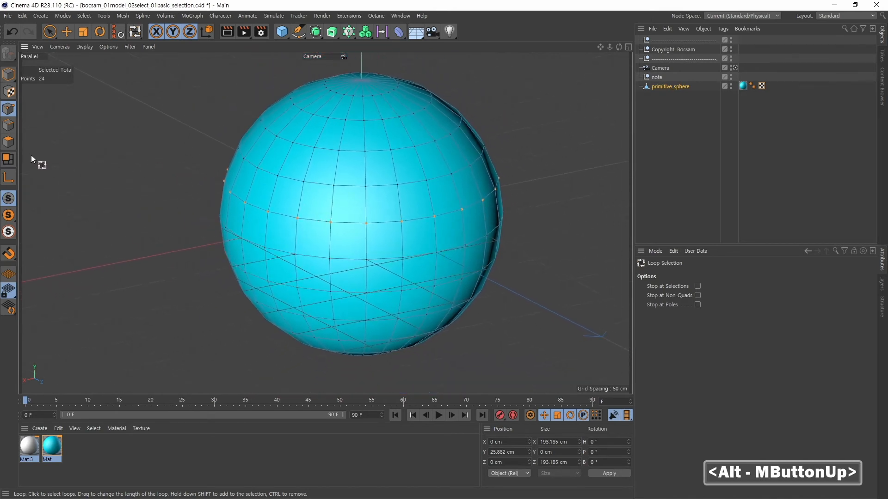
left_click(9, 143, "ctrl")
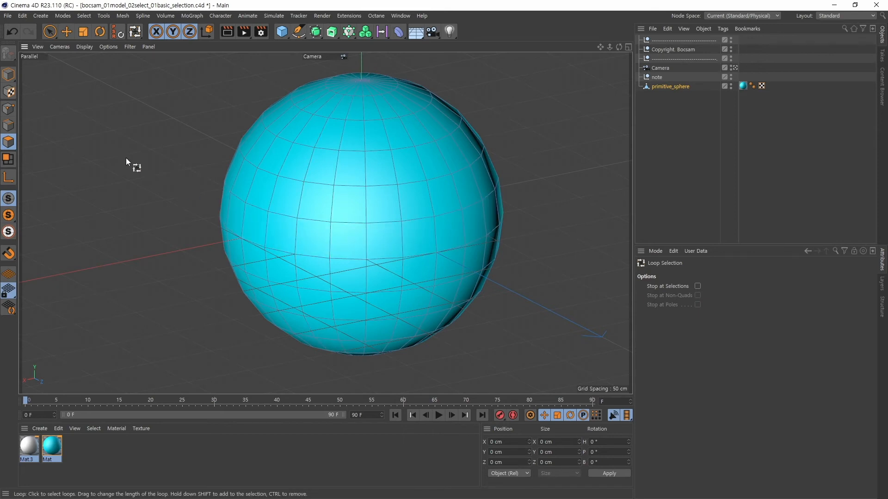
left_click(9, 108)
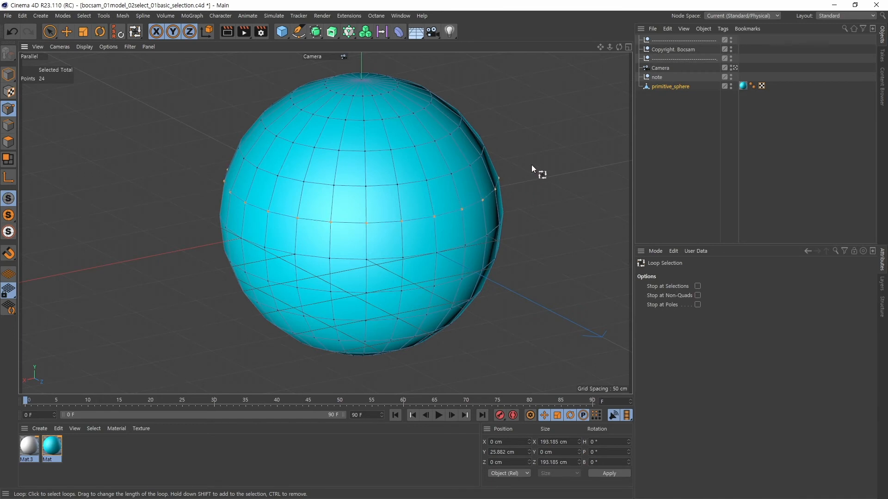
Compare the selections in polygon and point modes, and transfer the point loop to polygons using tolerant transfer
left_click(9, 143)
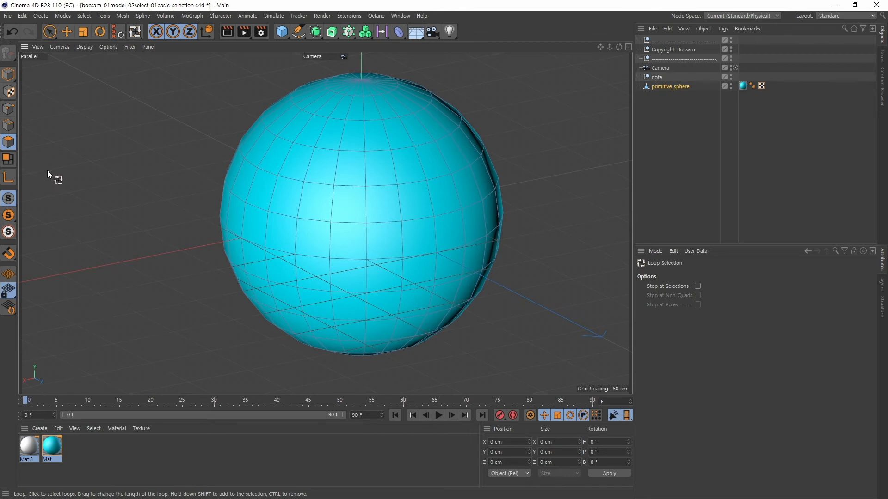
left_click(15, 111)
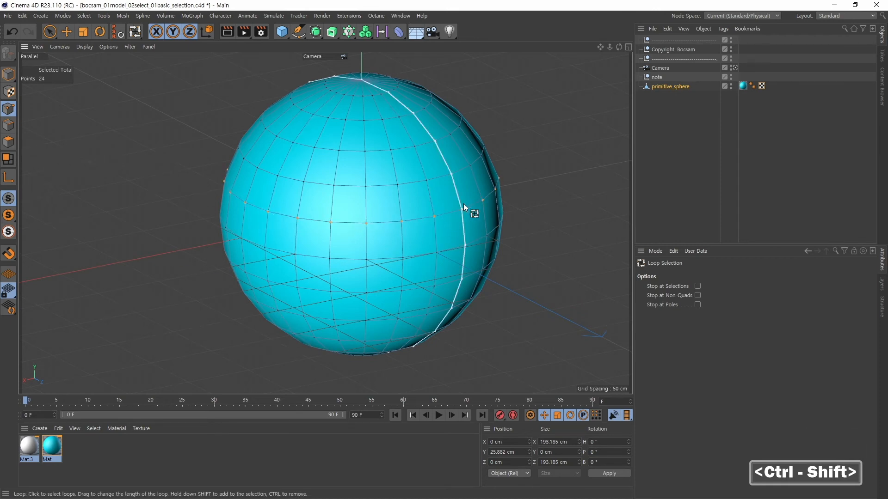
left_click(10, 145, "ctrl+shift")
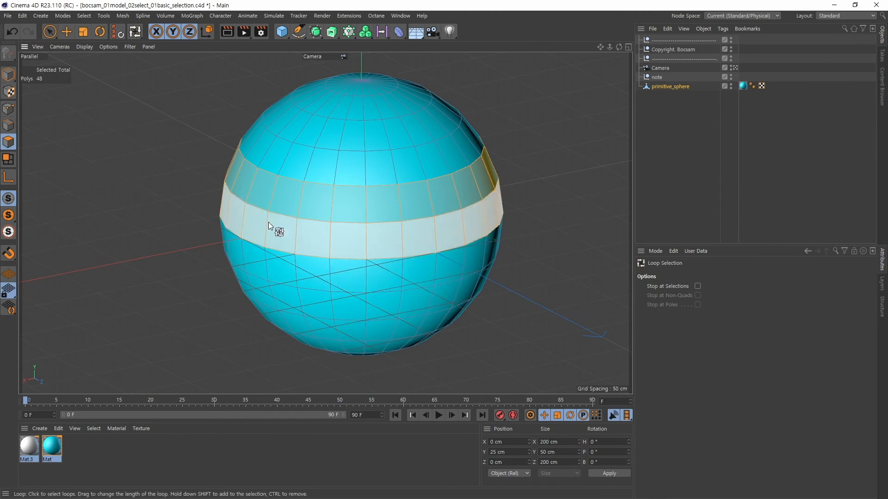
Open Convert Selection to examine its conversion choices and Tolerant option beside the sphere, and close it without converting
left_click(84, 17)
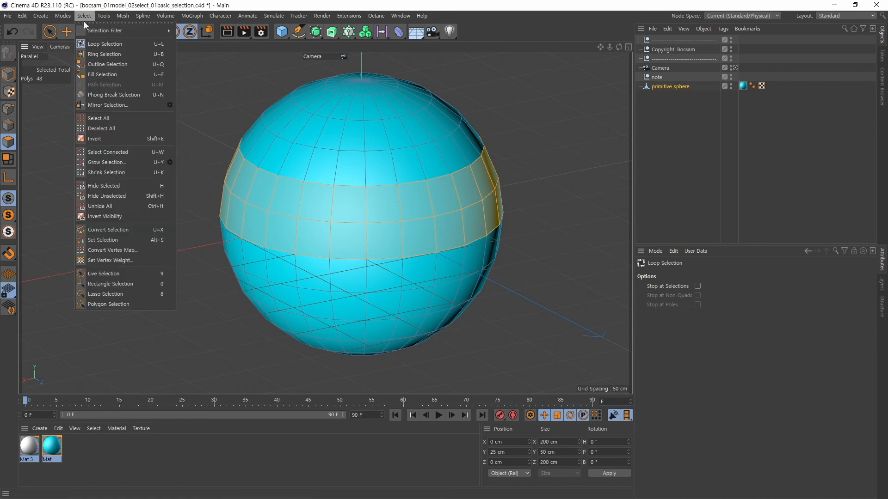
left_click(108, 230)
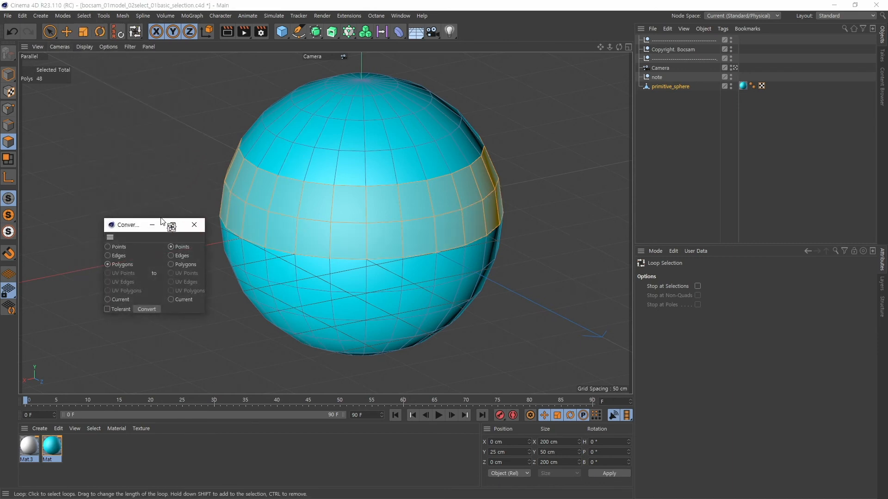
left_click_drag(123, 229, 535, 117)
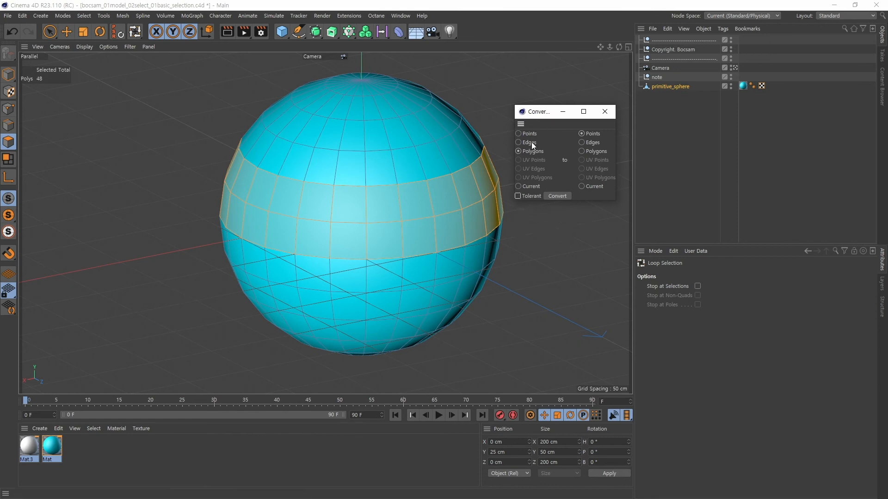
left_click_drag(540, 111, 531, 112)
left_click(596, 113)
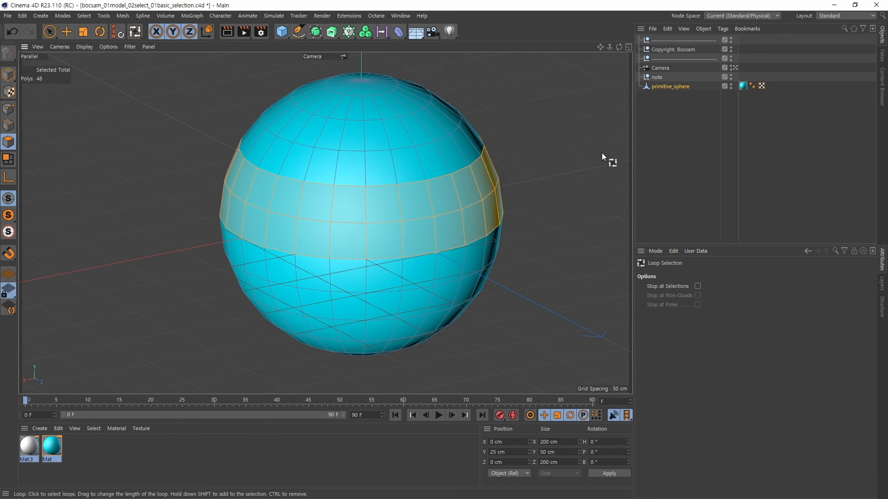
key("ctrl")
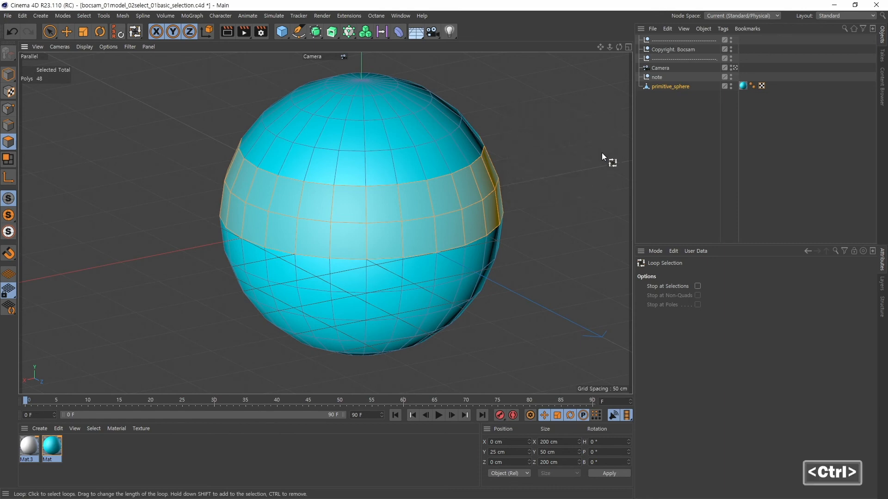
key("ctrl+shift")
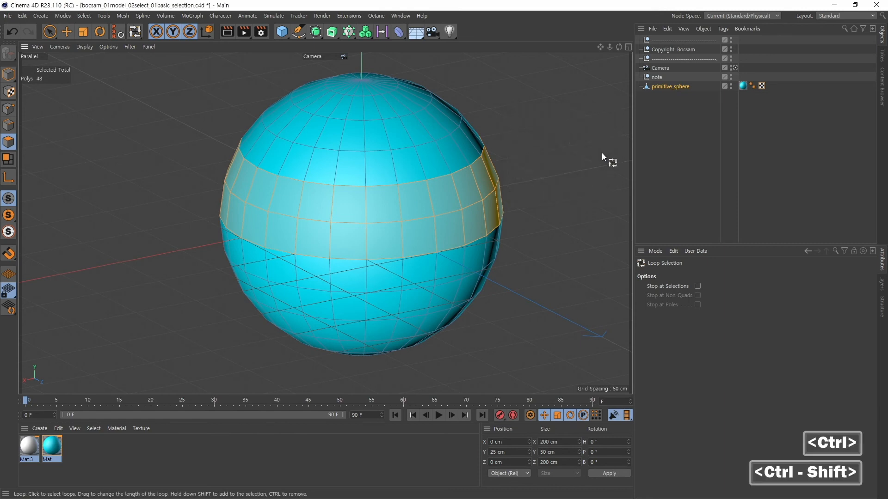